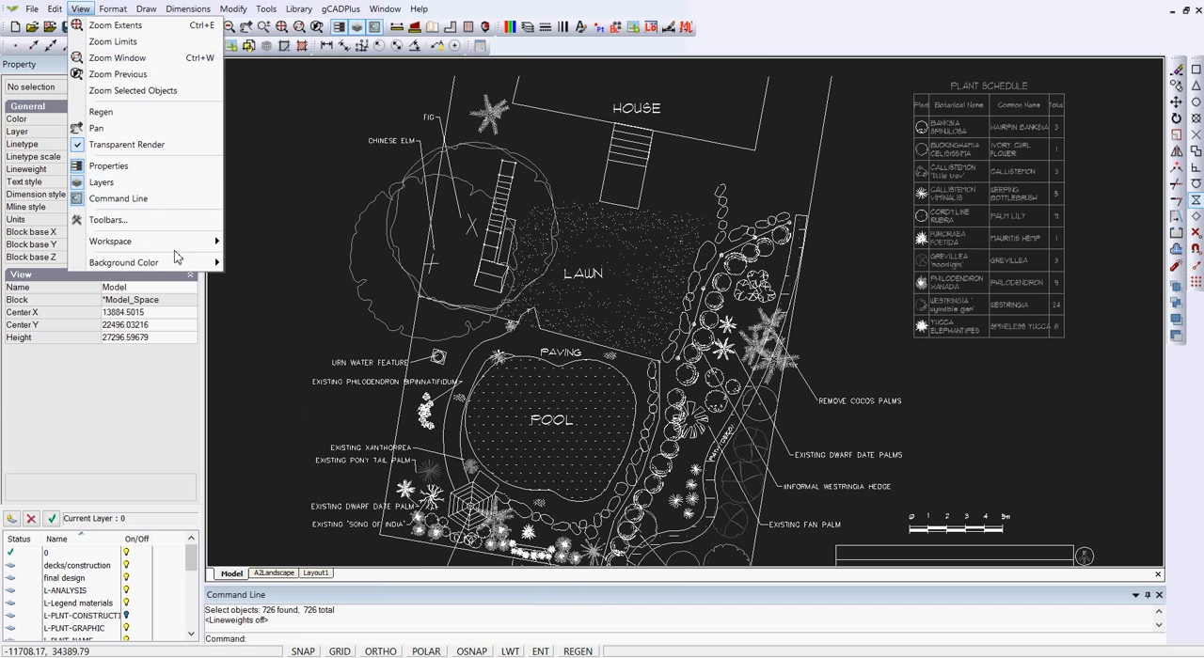
Step: Change the drawing background color to white
mouse_move(206, 267)
left_click(254, 265)
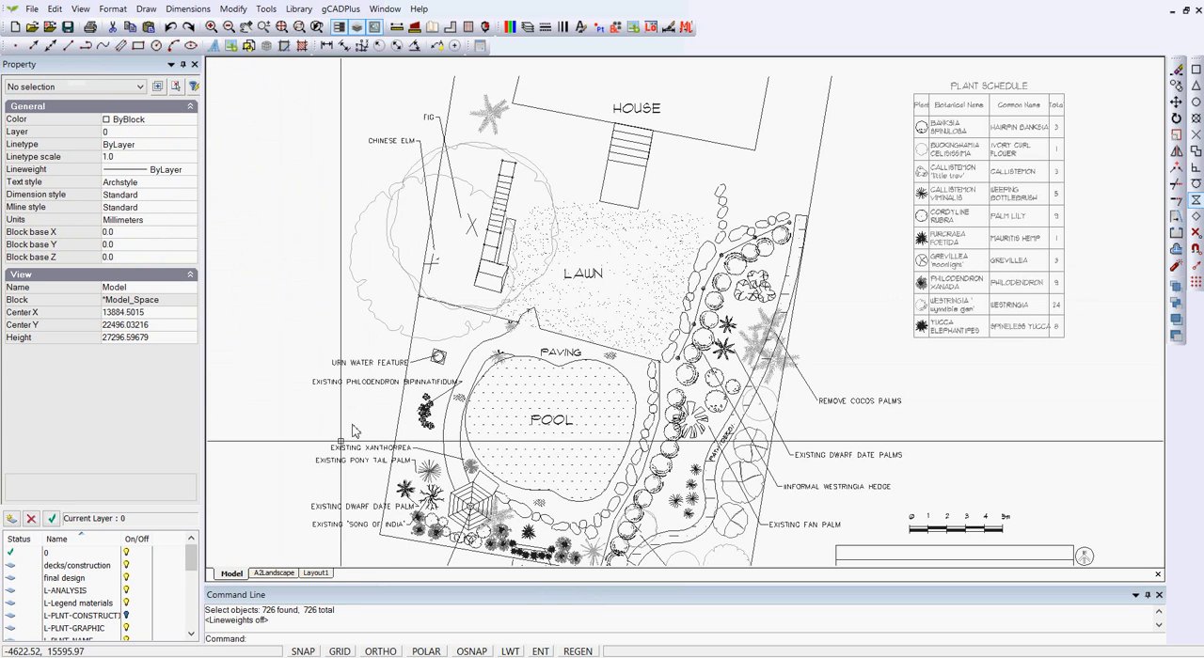
Step: Open the A2Landscape layout, turn on ortho, inspect its viewport, and return to Model space
left_click(273, 574)
key("F8")
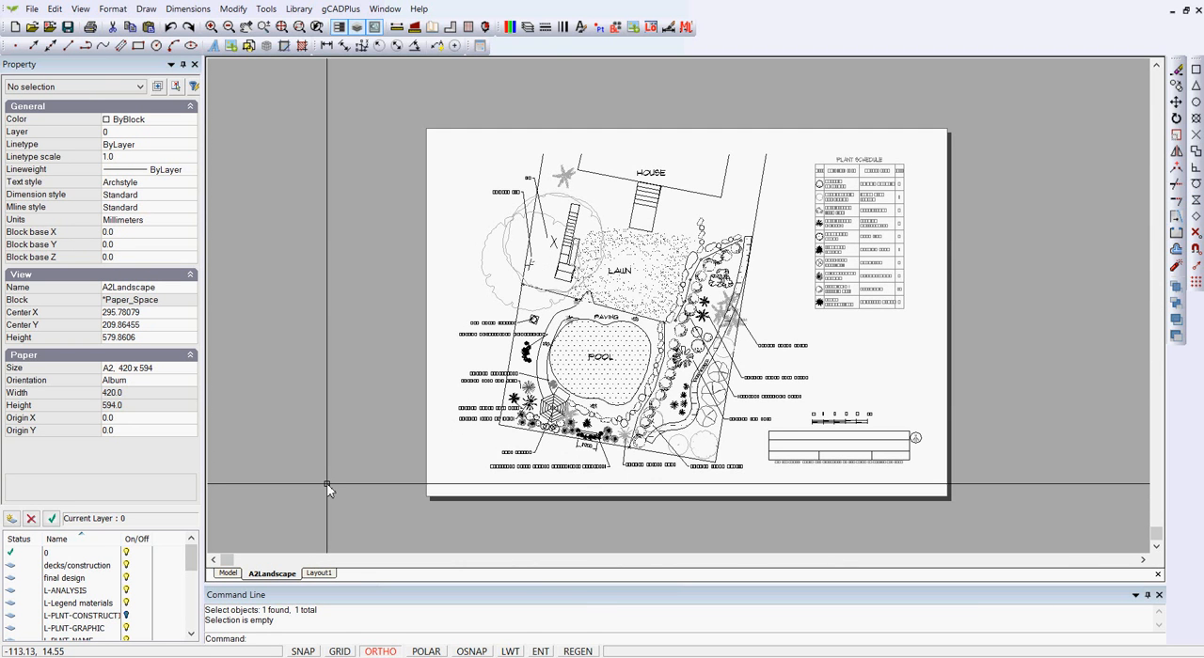
left_click(985, 384)
left_click(888, 350)
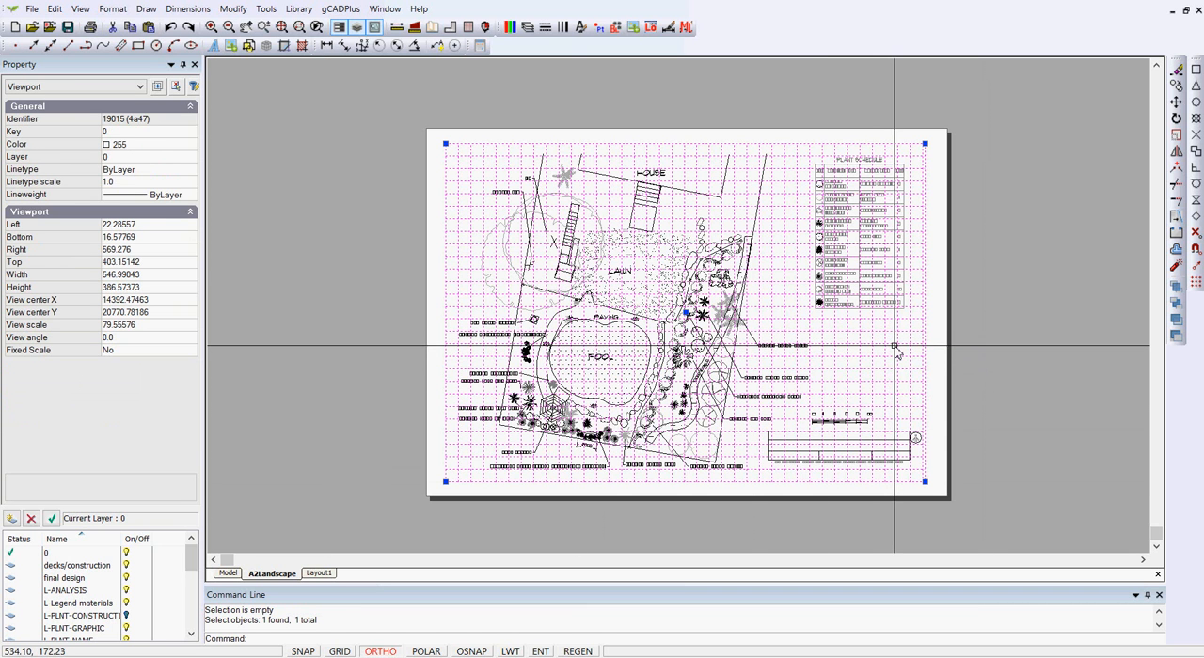
key("Escape")
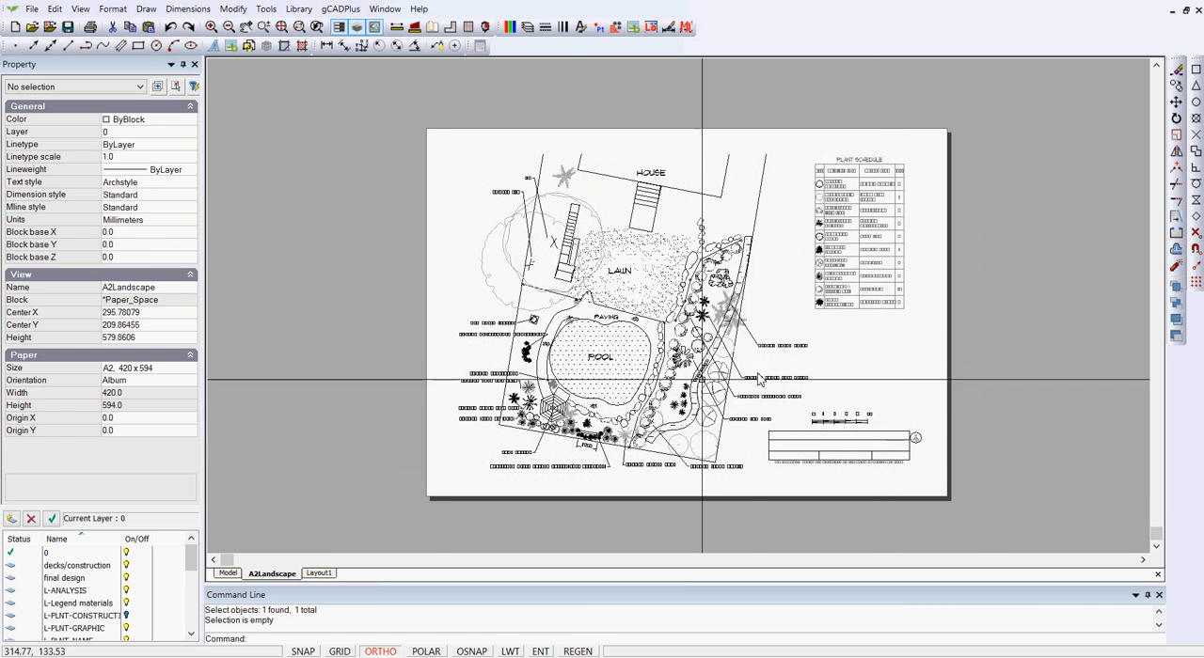
left_click(228, 573)
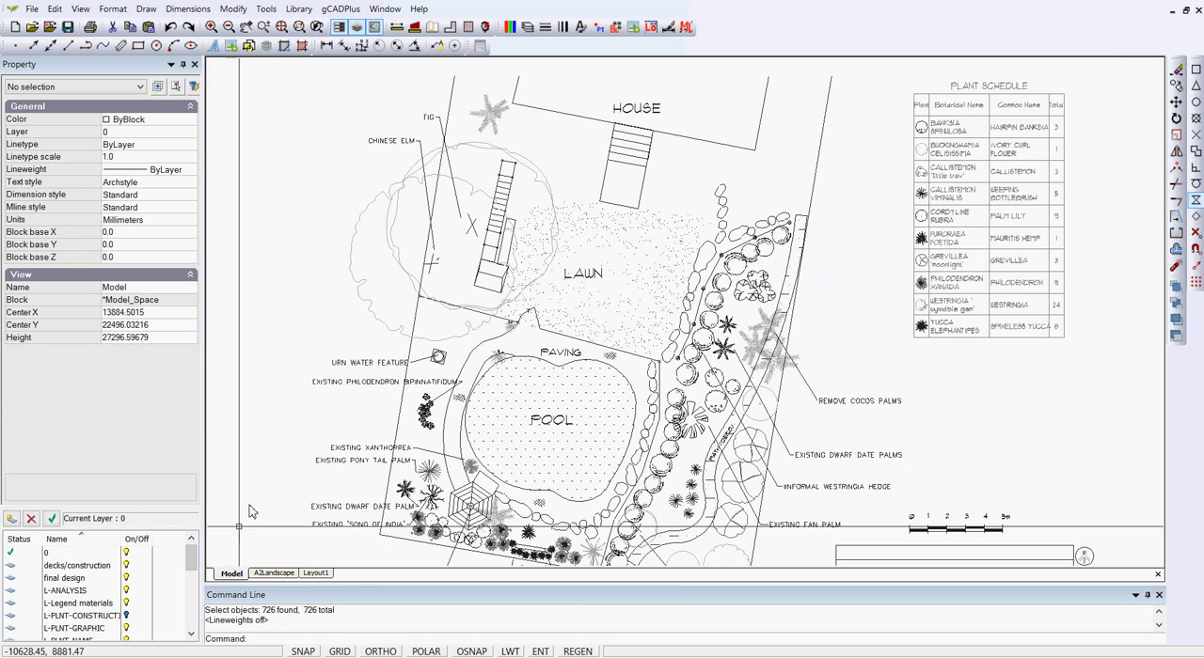
Step: Zoom to the drawing extents, regenerate, and select all objects to find where stray geometry lies
right_click(298, 200)
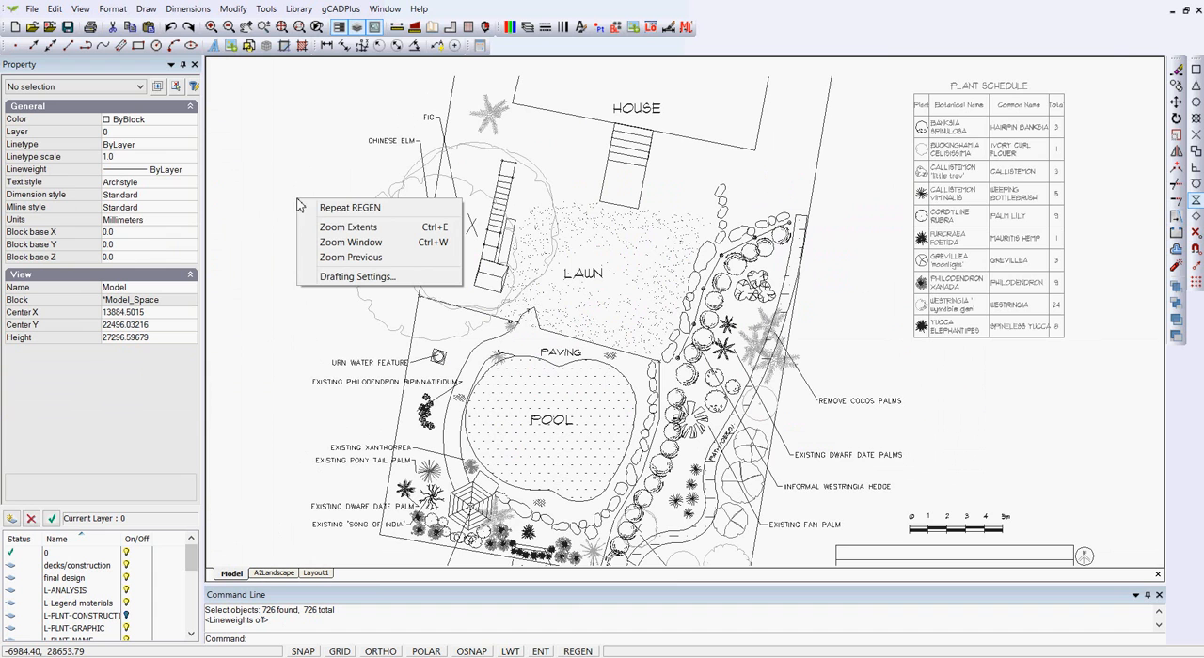
left_click(348, 229)
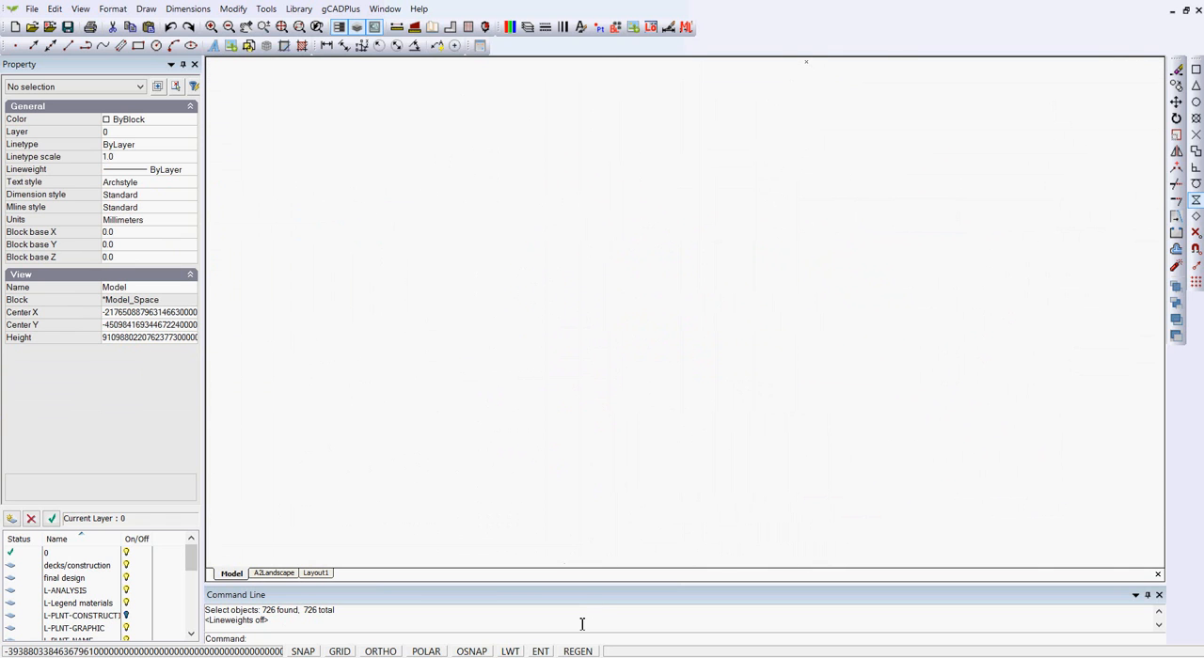
left_click(577, 653)
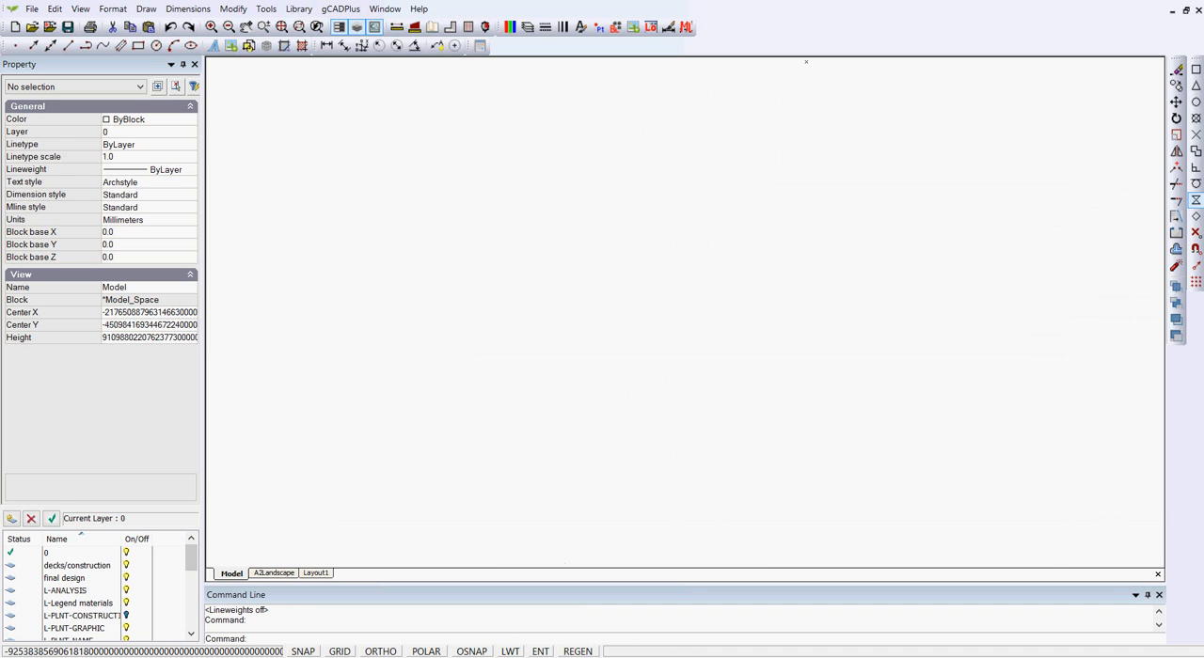
right_click(703, 242)
left_click(764, 270)
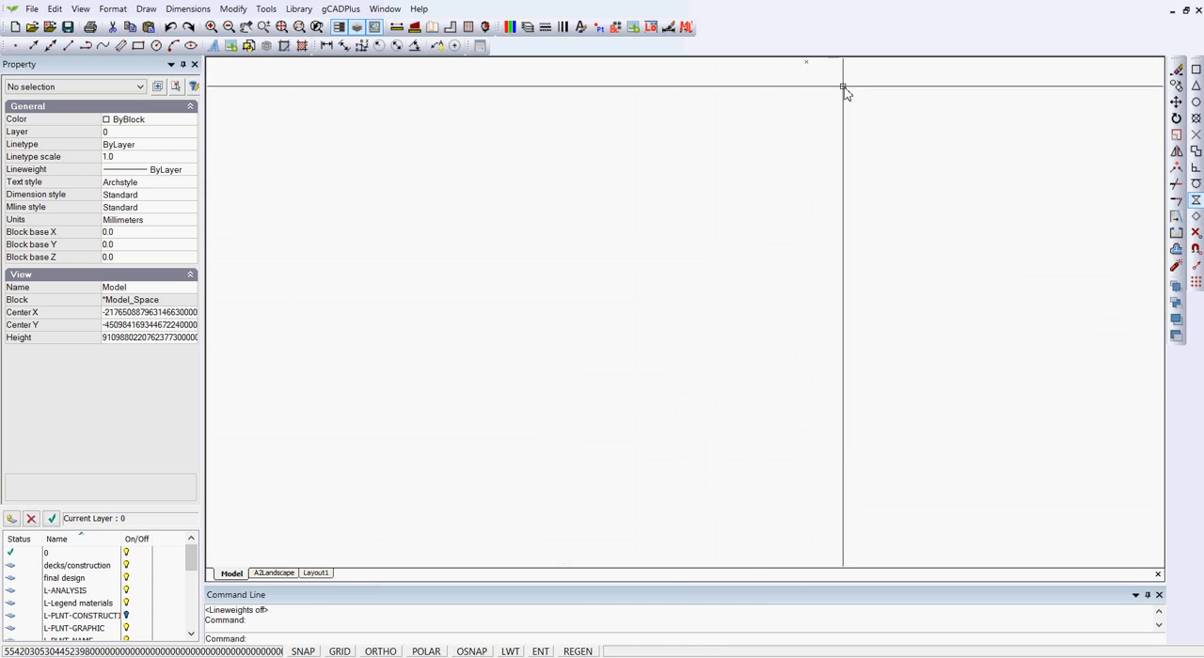
key("ctrl+a")
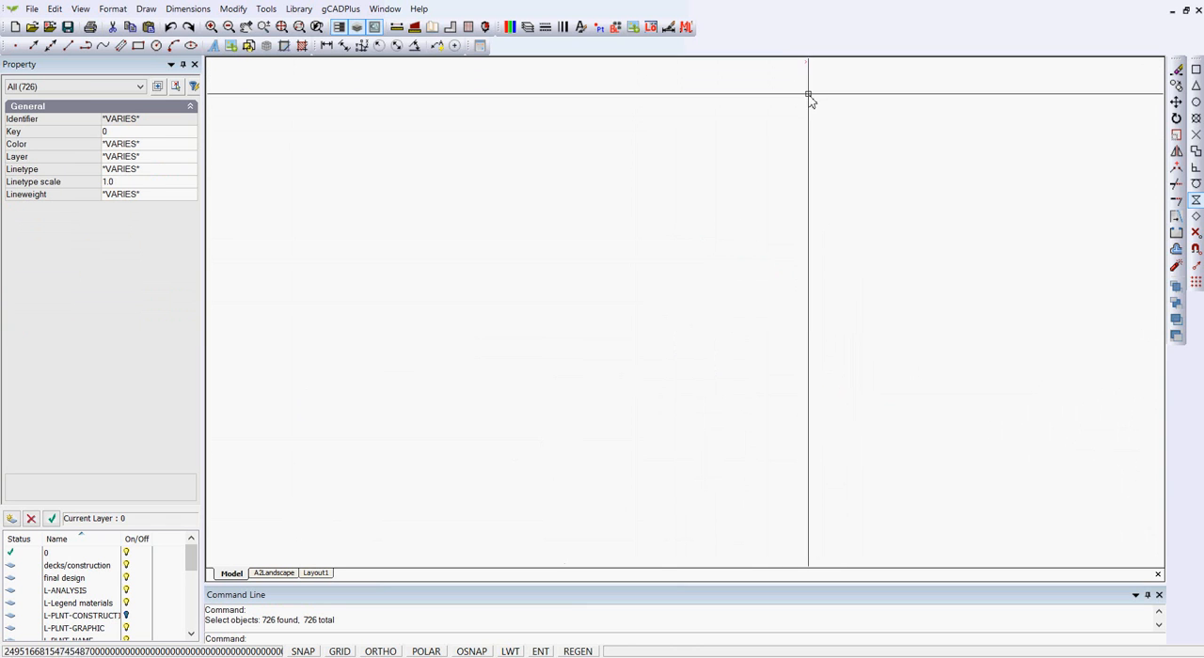
key("Escape")
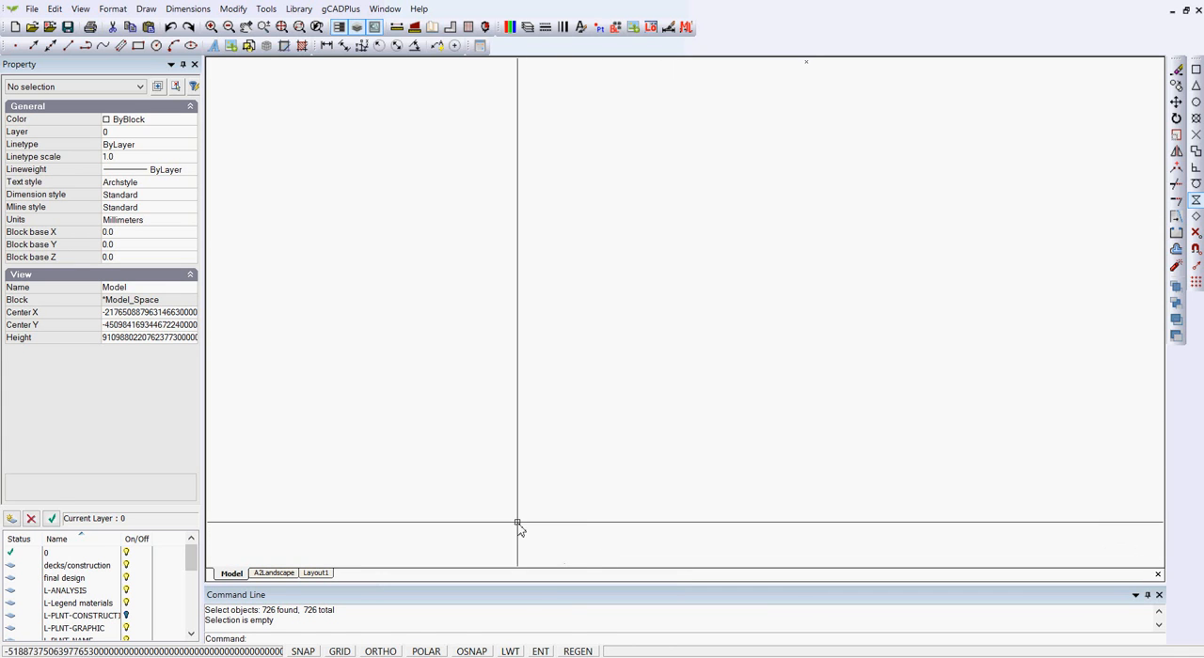
Step: Select the distant text object and review its contents without changing them
left_click(604, 565)
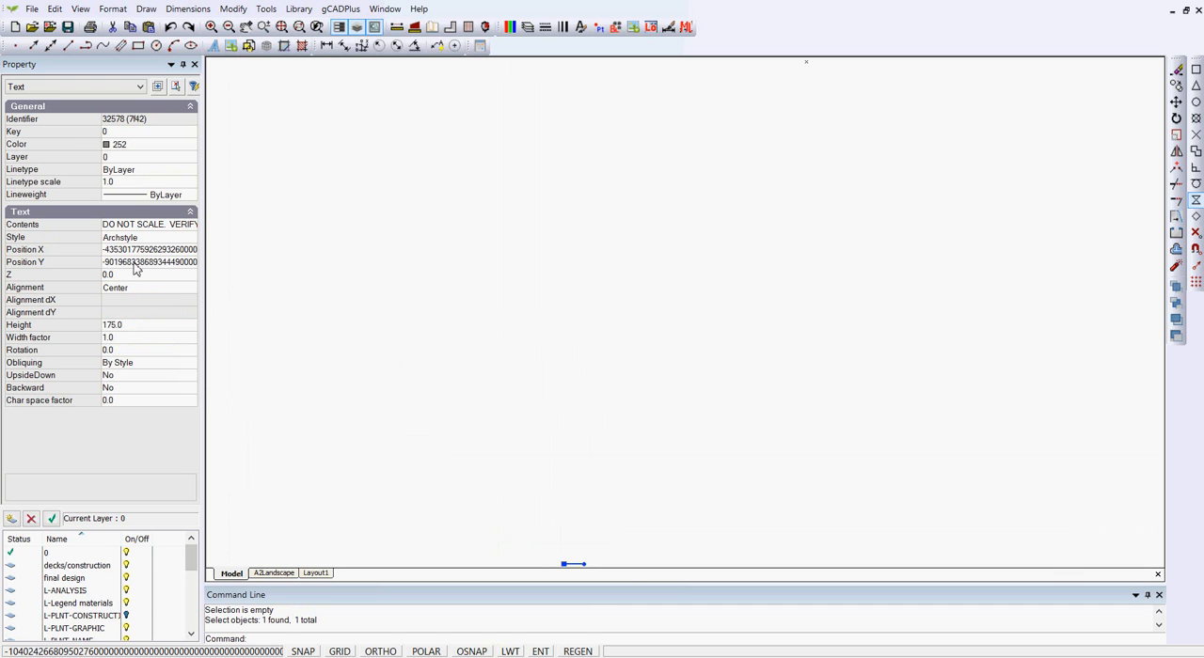
double_click(146, 227)
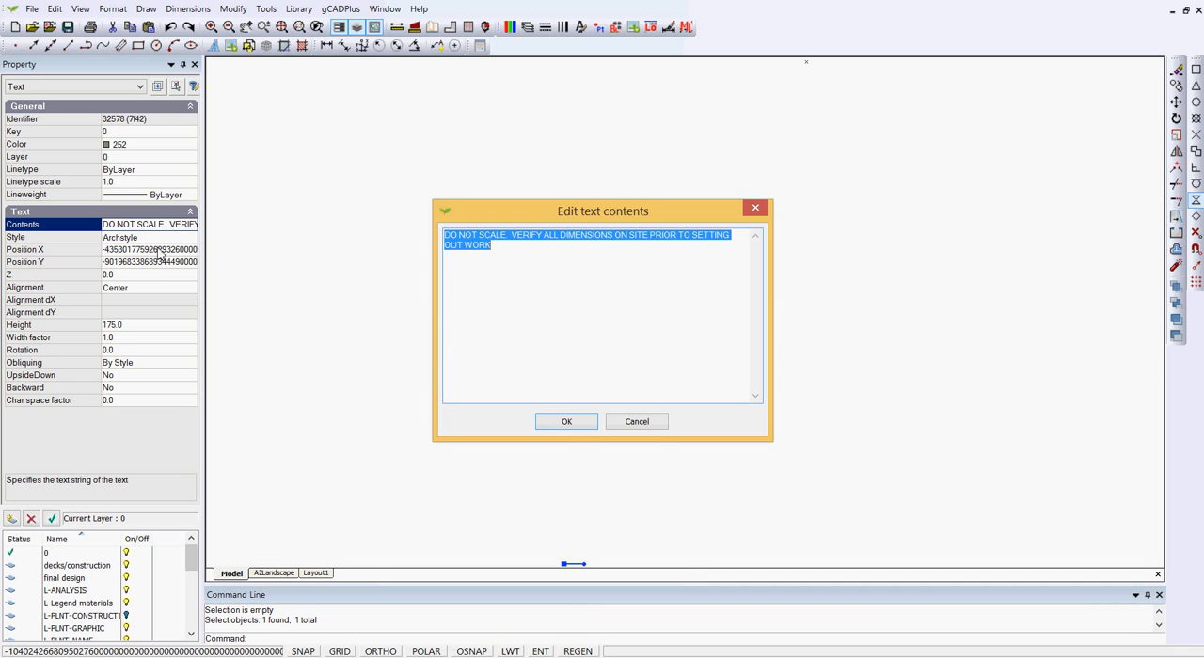
left_click(637, 422)
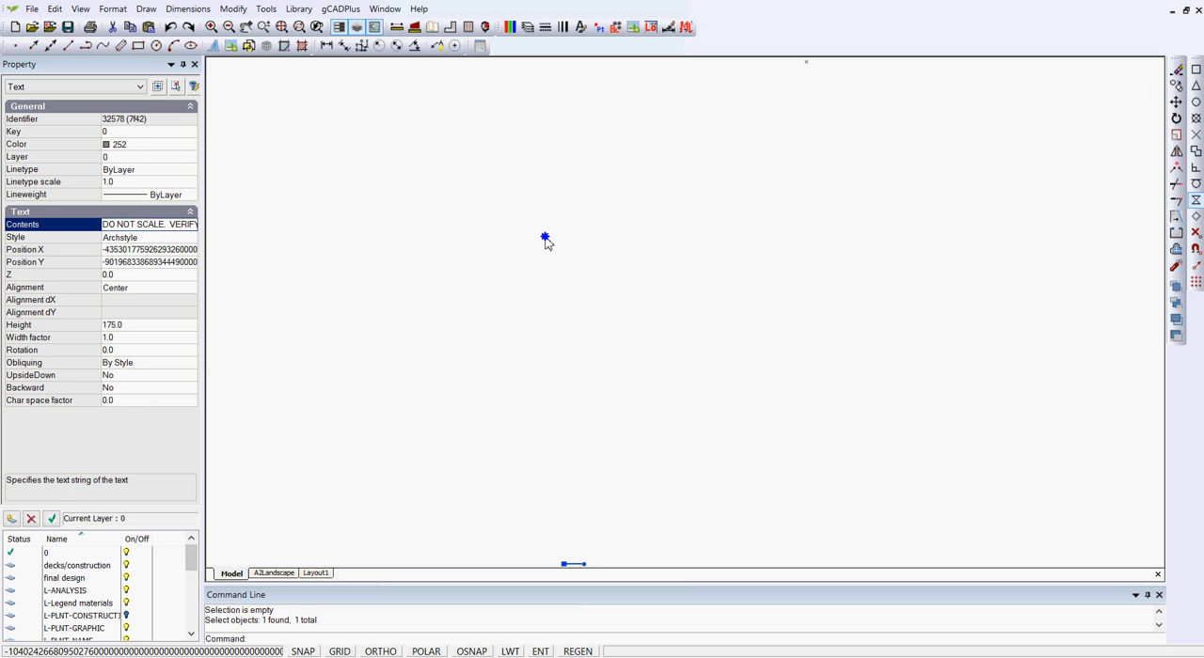
Step: Return to the title block and open the CONCEPT PLAN text's contents to copy its string
right_click(545, 244)
left_click(593, 404)
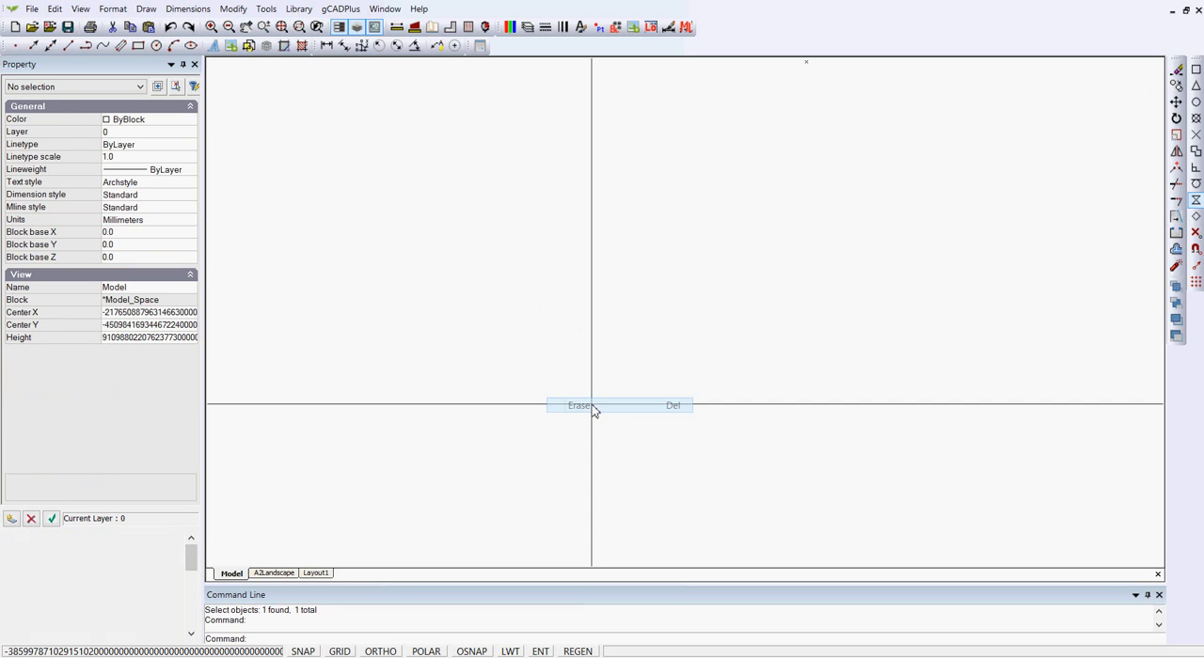
right_click(627, 274)
left_click(670, 302)
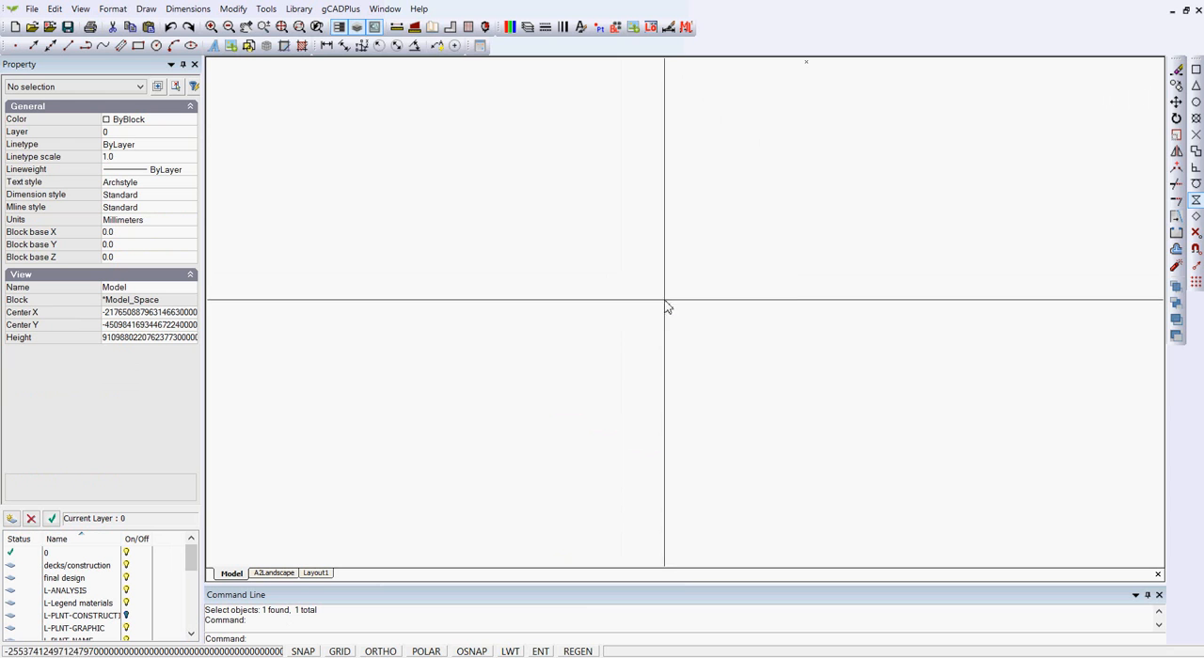
left_click(576, 651)
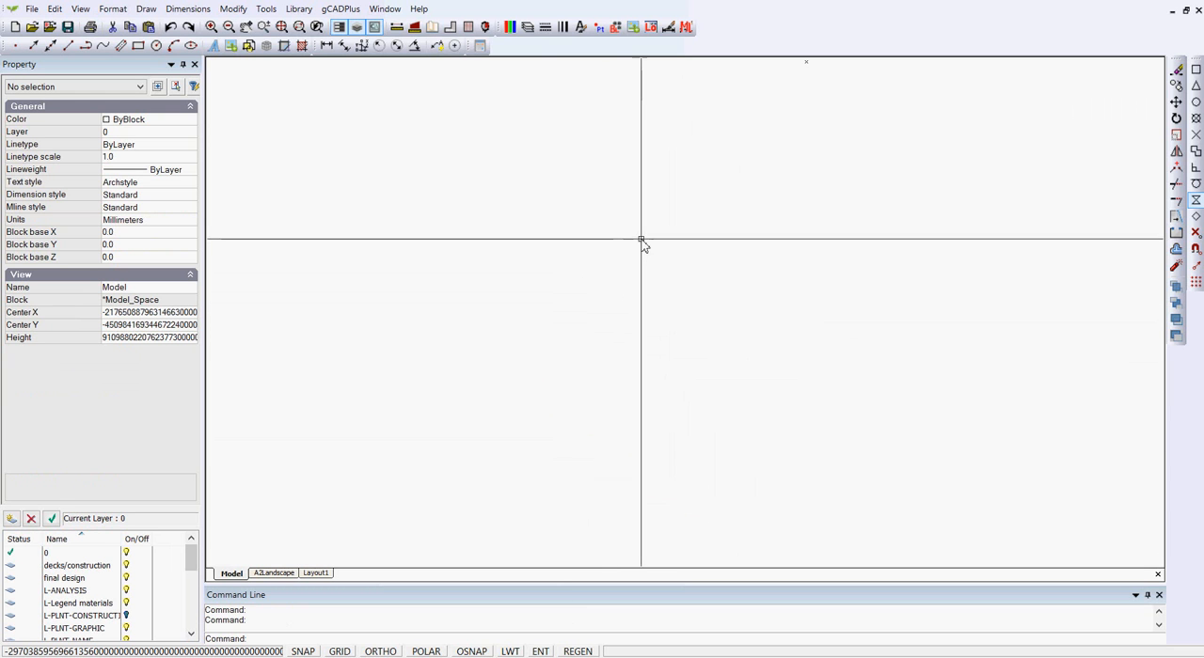
right_click(641, 240)
left_click(689, 269)
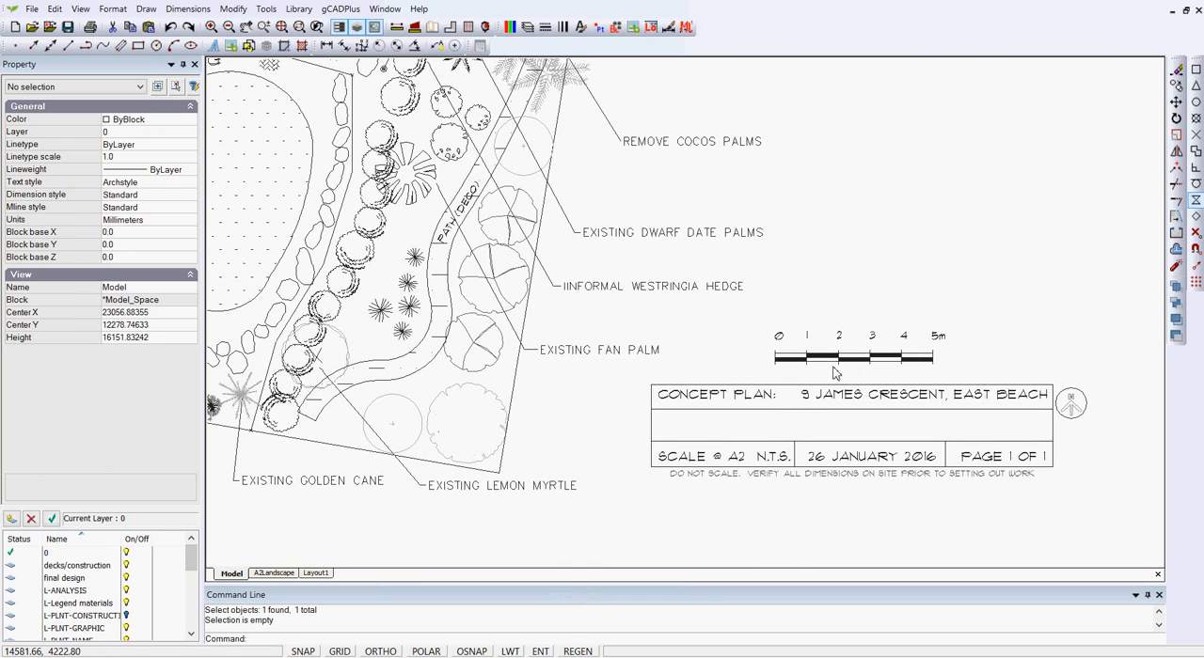
left_click(759, 398)
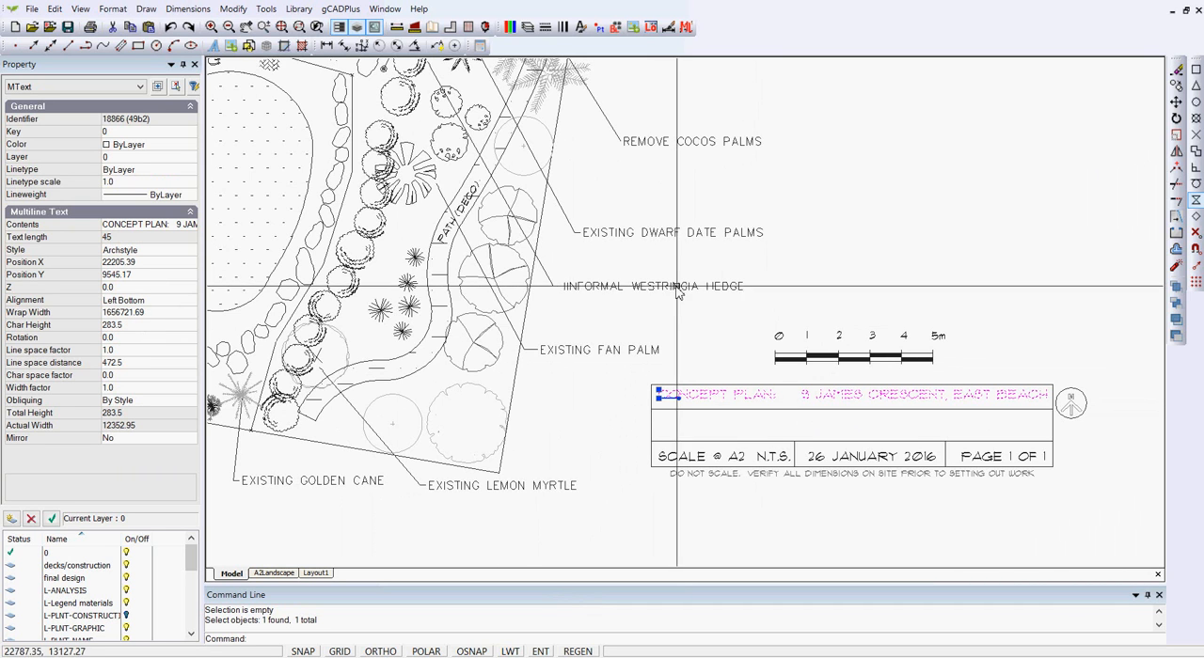
left_click(185, 227)
left_click(186, 228)
key("ctrl+c")
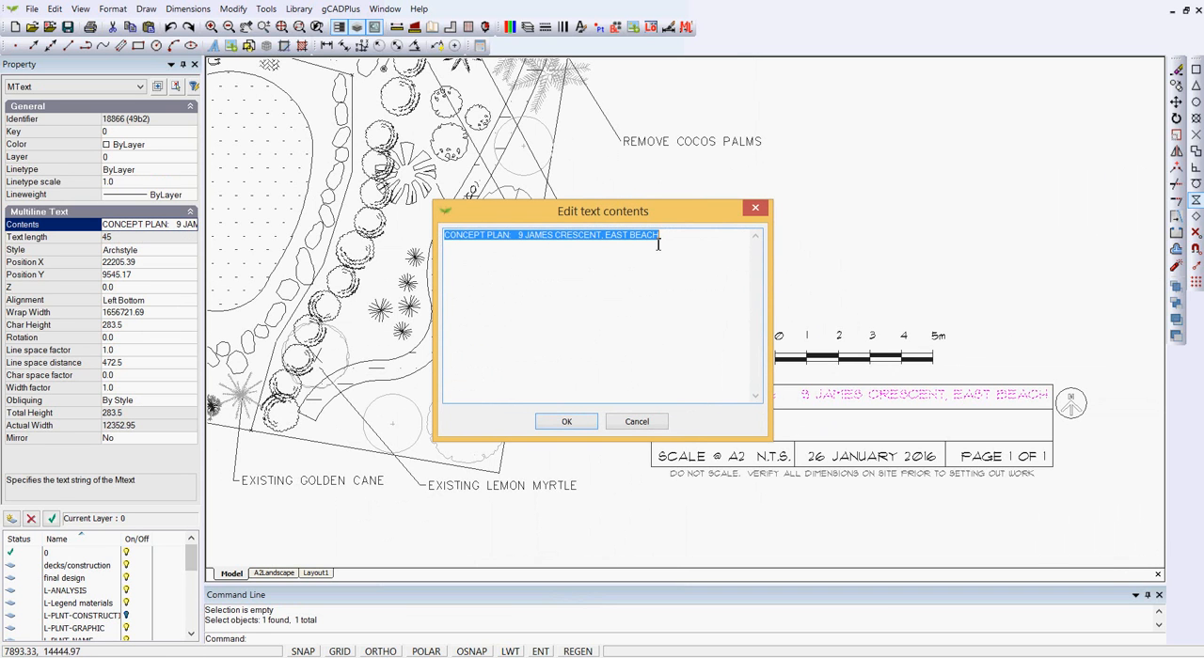
left_click(637, 422)
key("Escape")
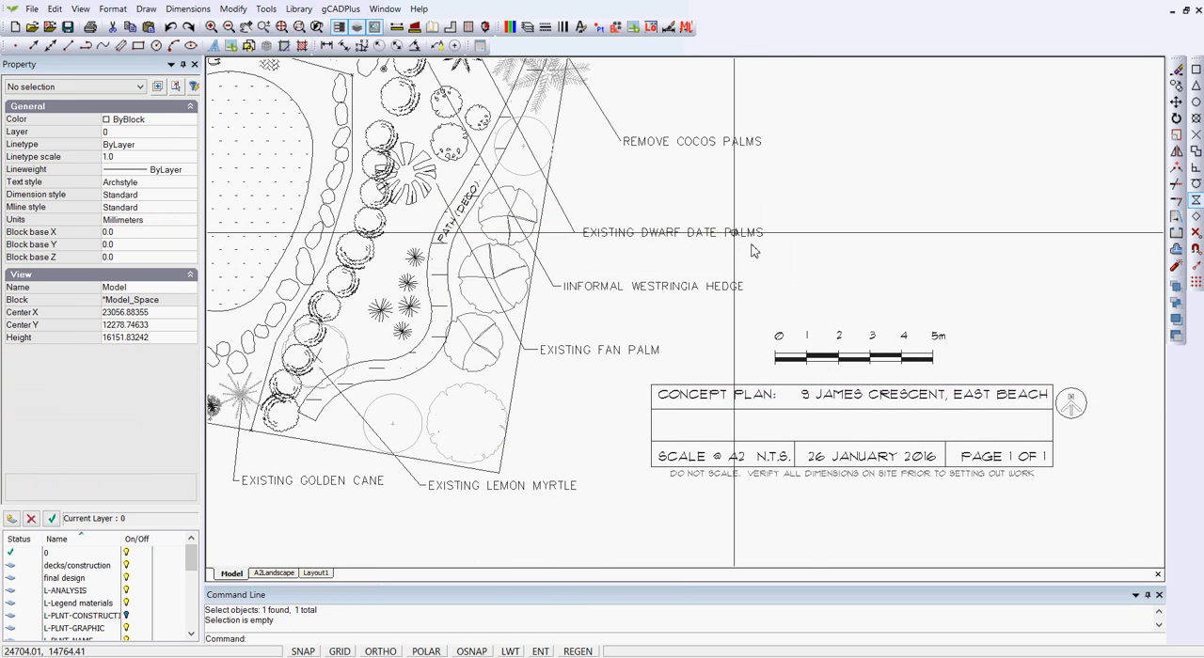
left_click(146, 9)
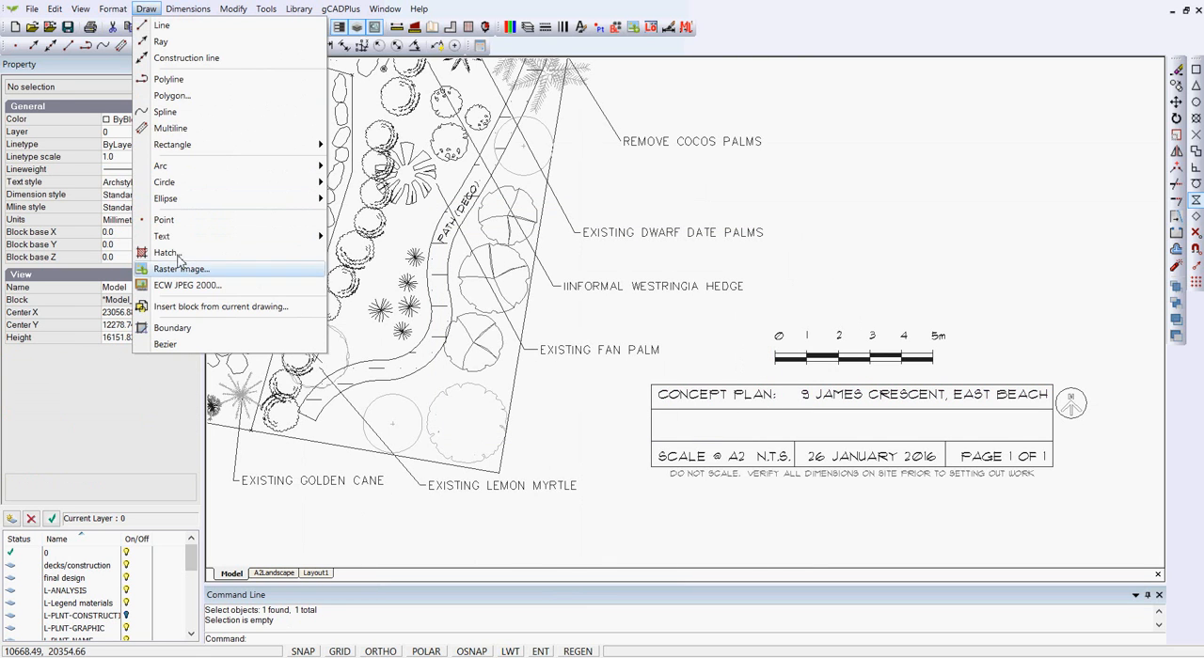
mouse_move(287, 237)
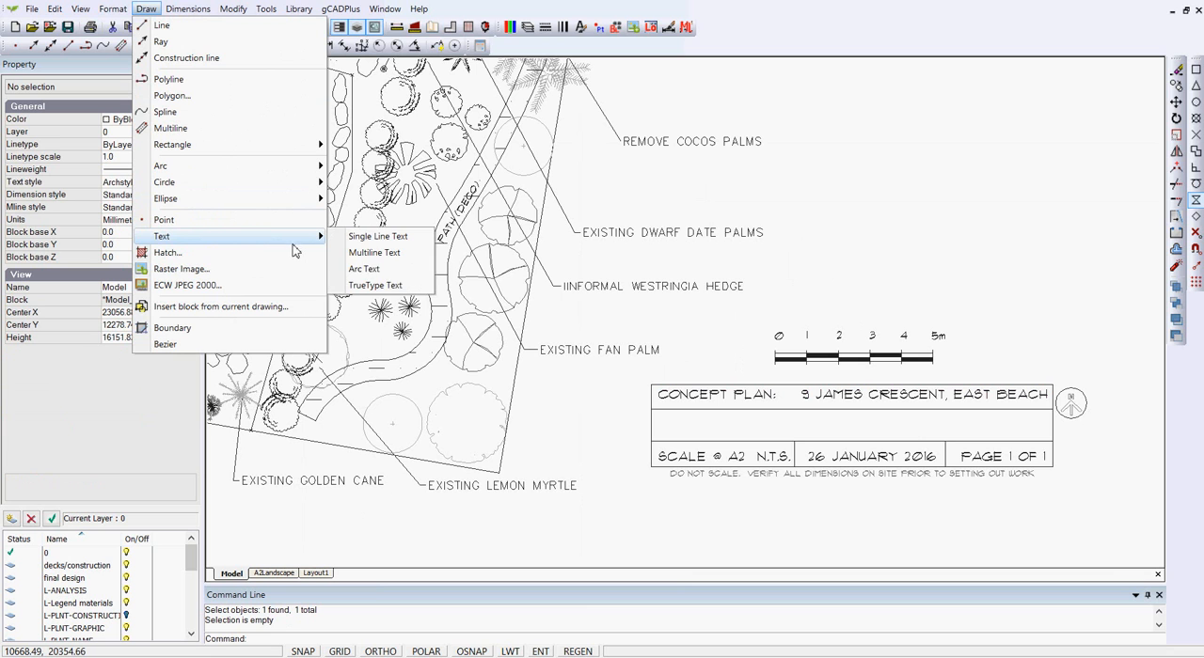
left_click(381, 253)
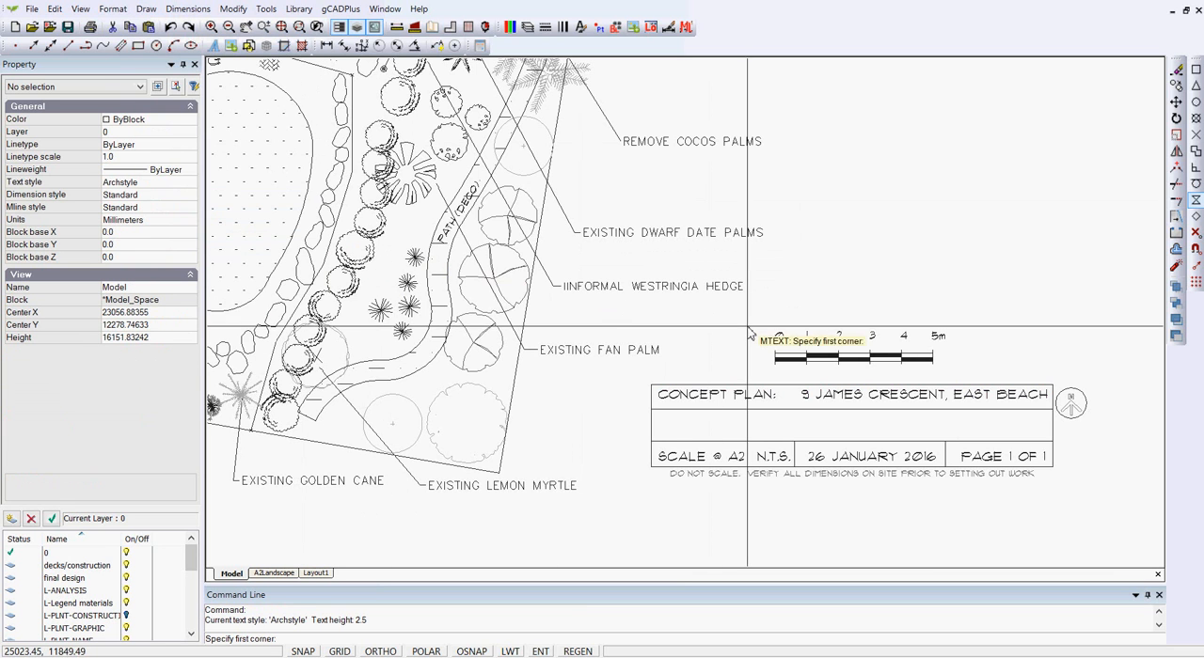
left_click(817, 156)
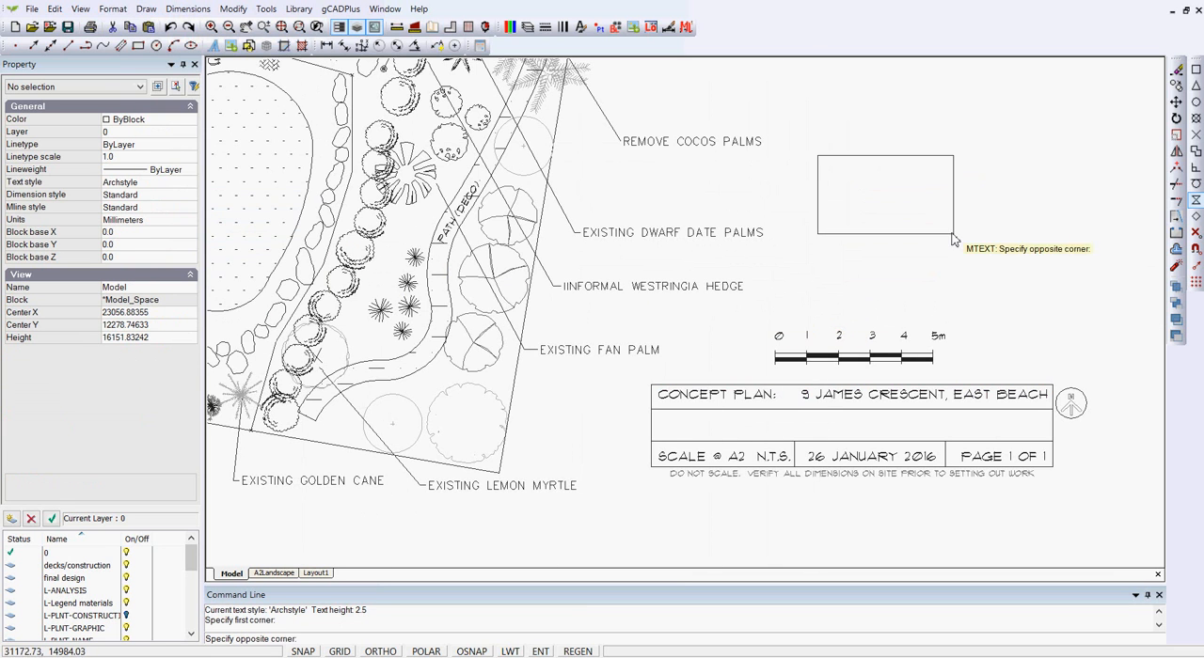
left_click(1019, 293)
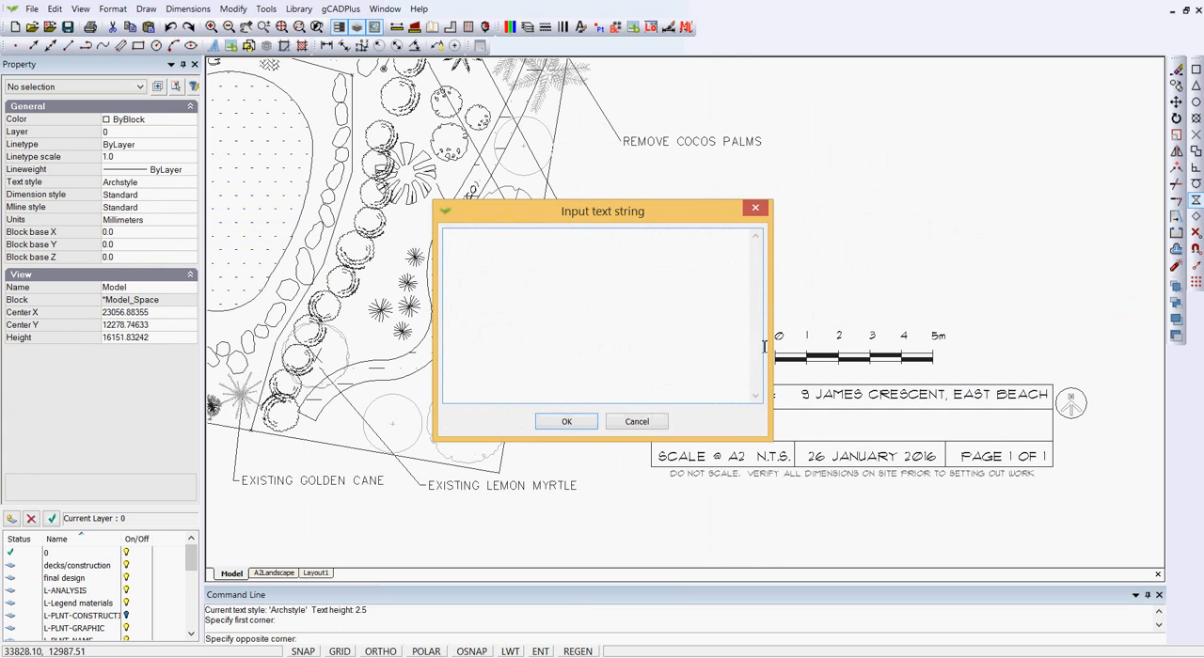
key("ctrl+v")
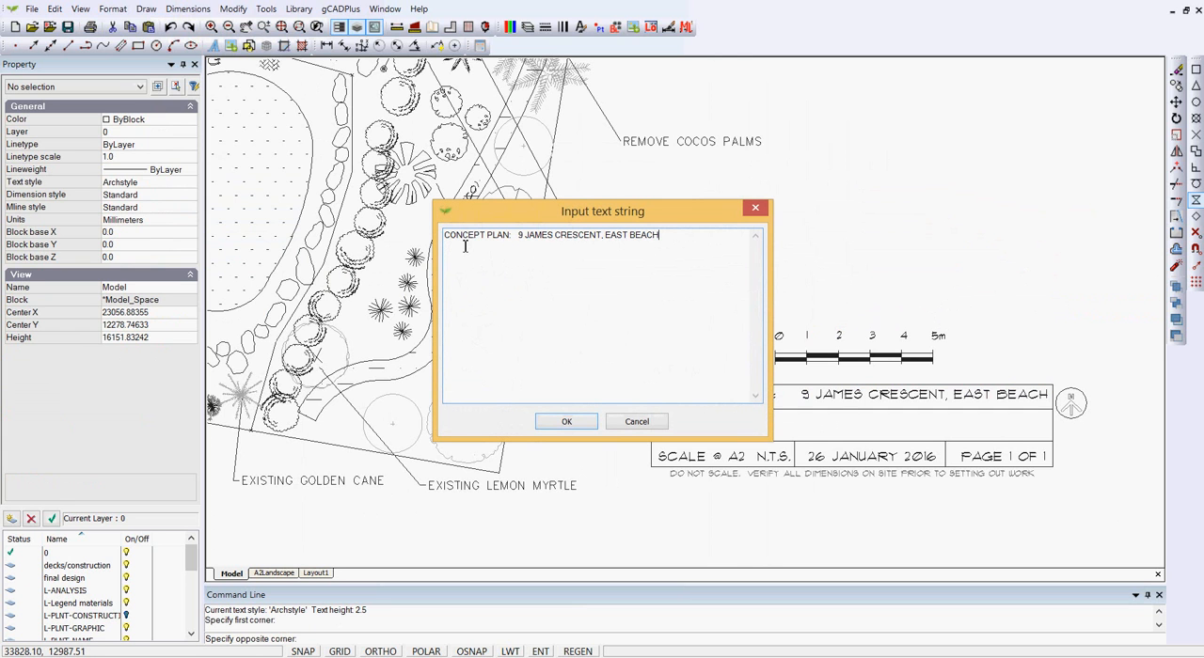
left_click(567, 421)
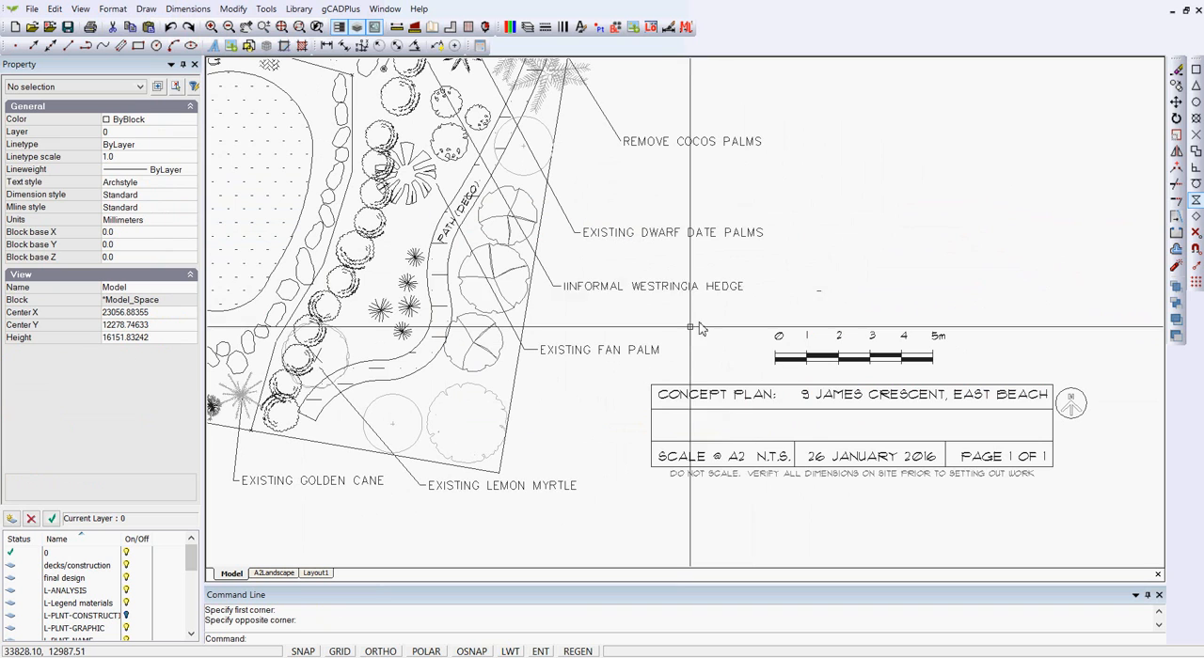
Step: Set the new multiline text's character height to 250
left_click(818, 293)
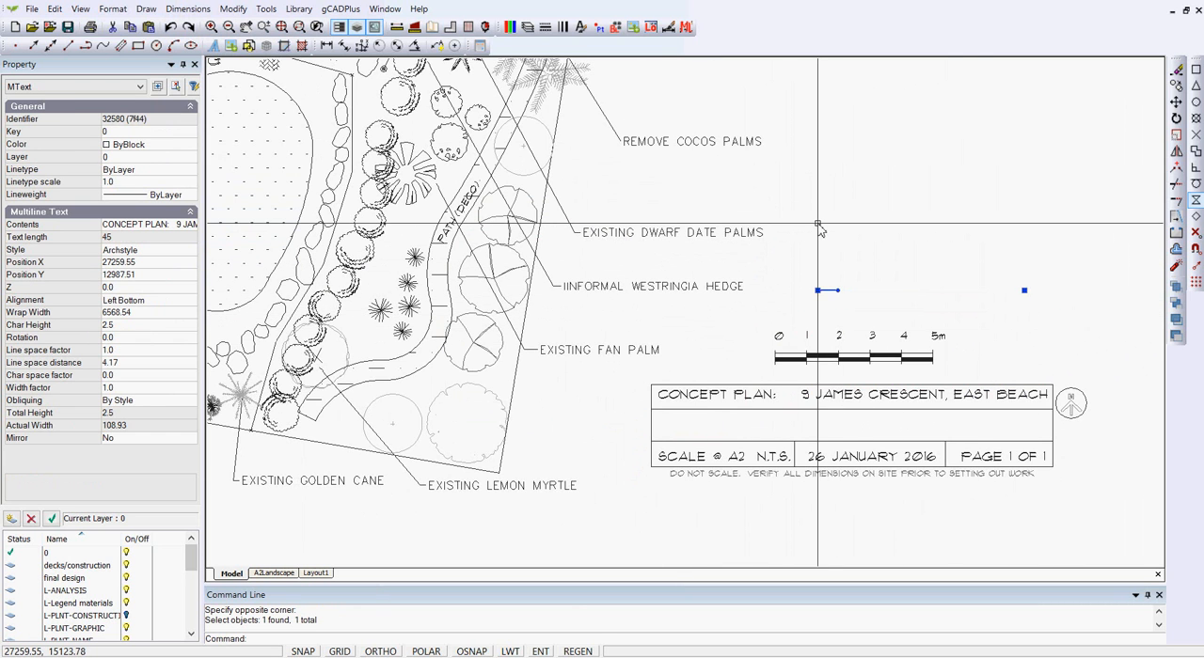
left_click(119, 325)
type("250")
key("Return")
key("Escape")
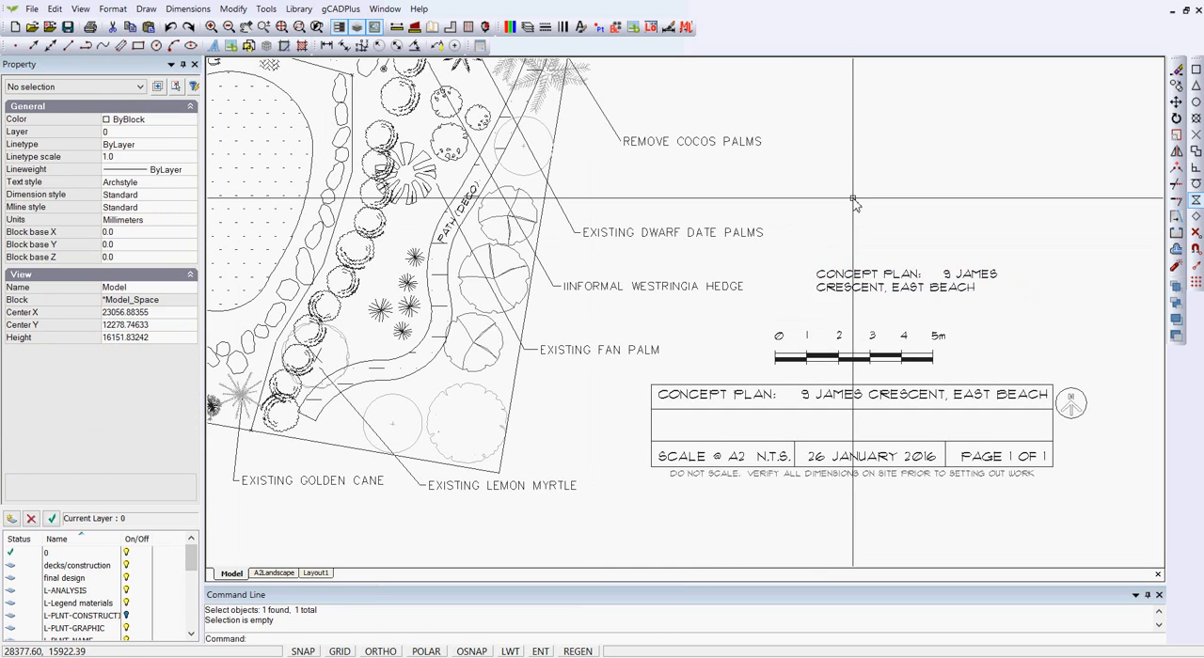
Step: Compare the properties of the new text with the original title block text
left_click(884, 288)
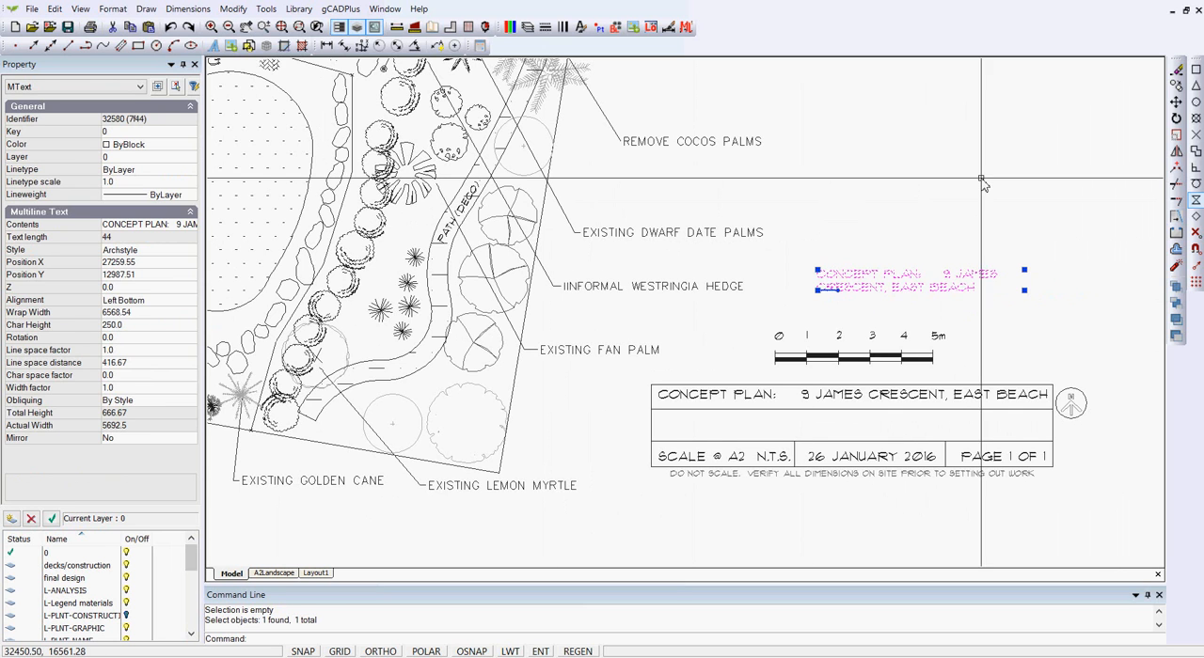
key("Escape")
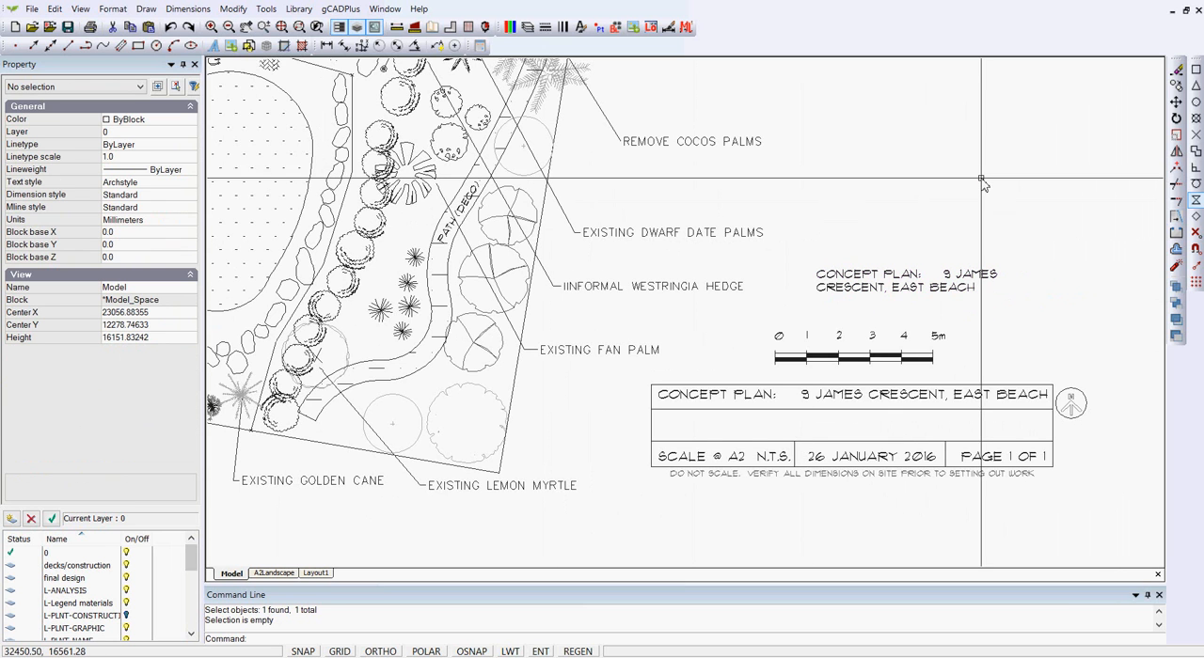
left_click(920, 398)
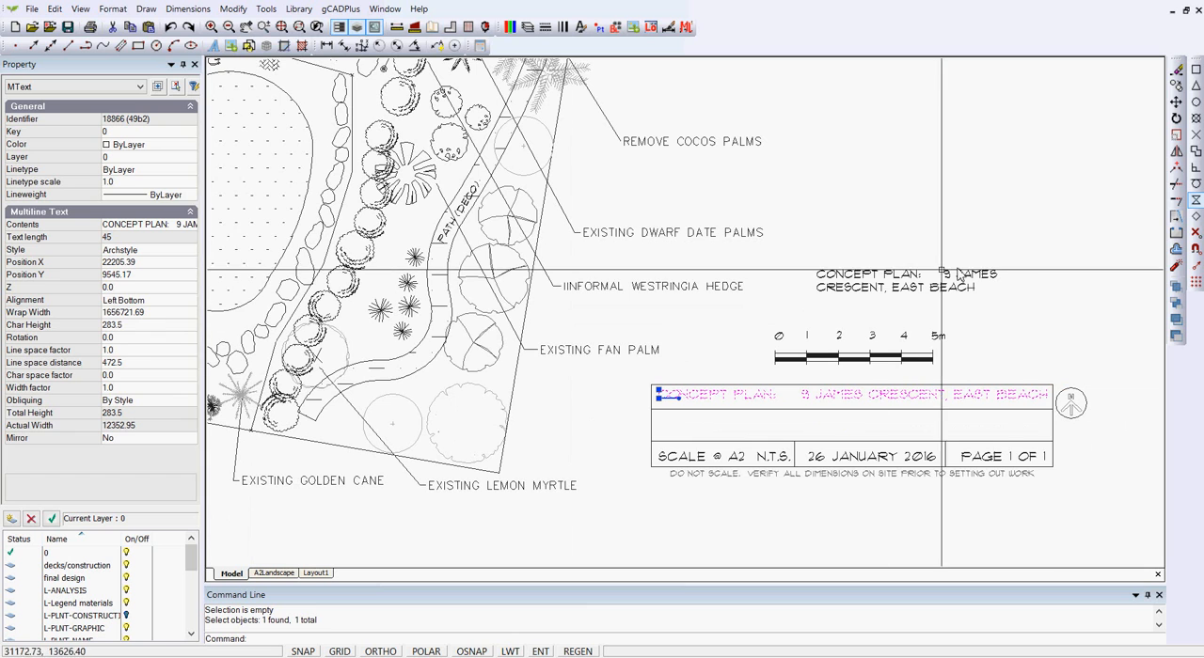
key("Escape")
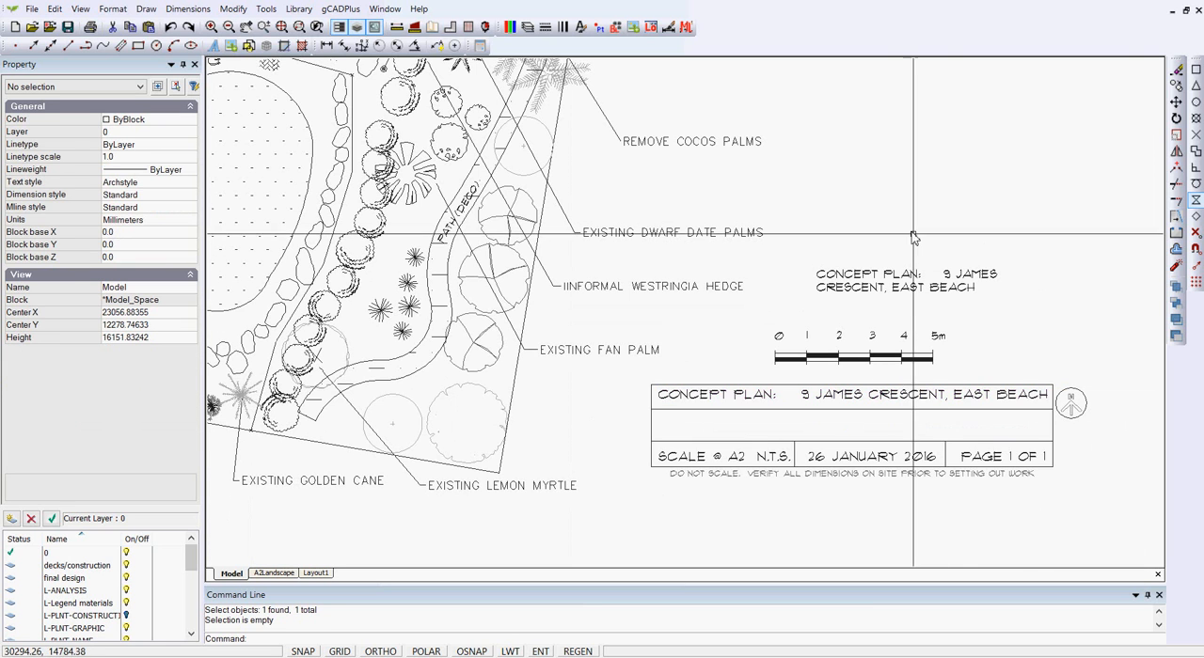
left_click(978, 397)
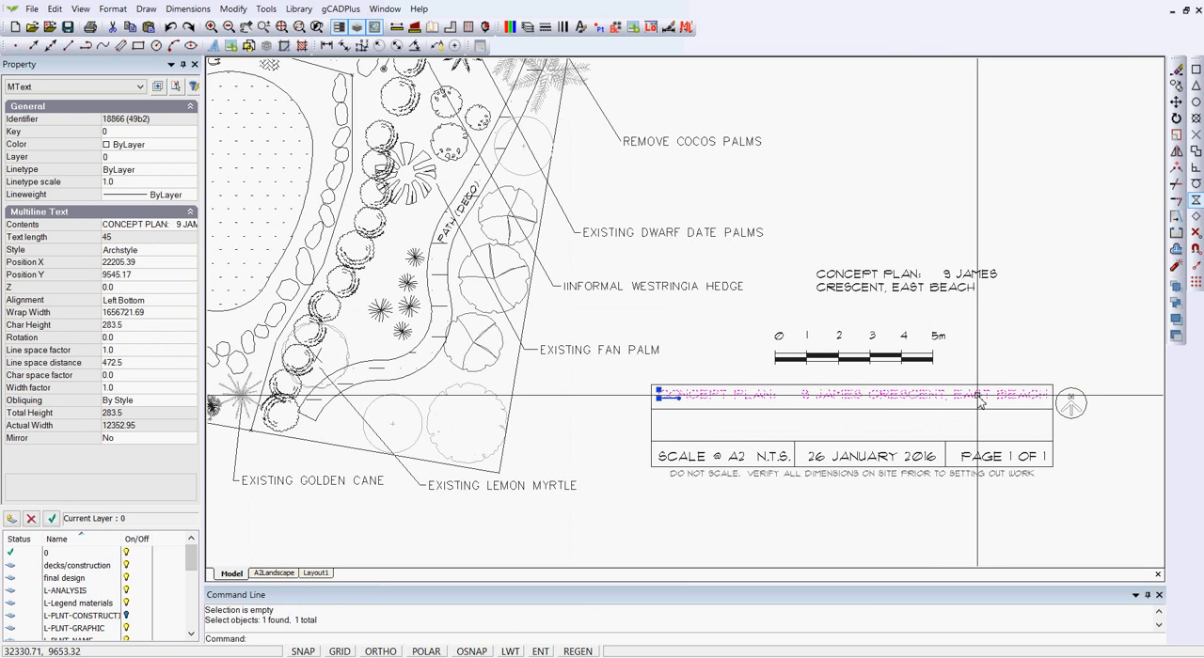
Step: Inspect the properties of the title block heading, the DO NOT SCALE note and the new multiline text in turn
key("Escape")
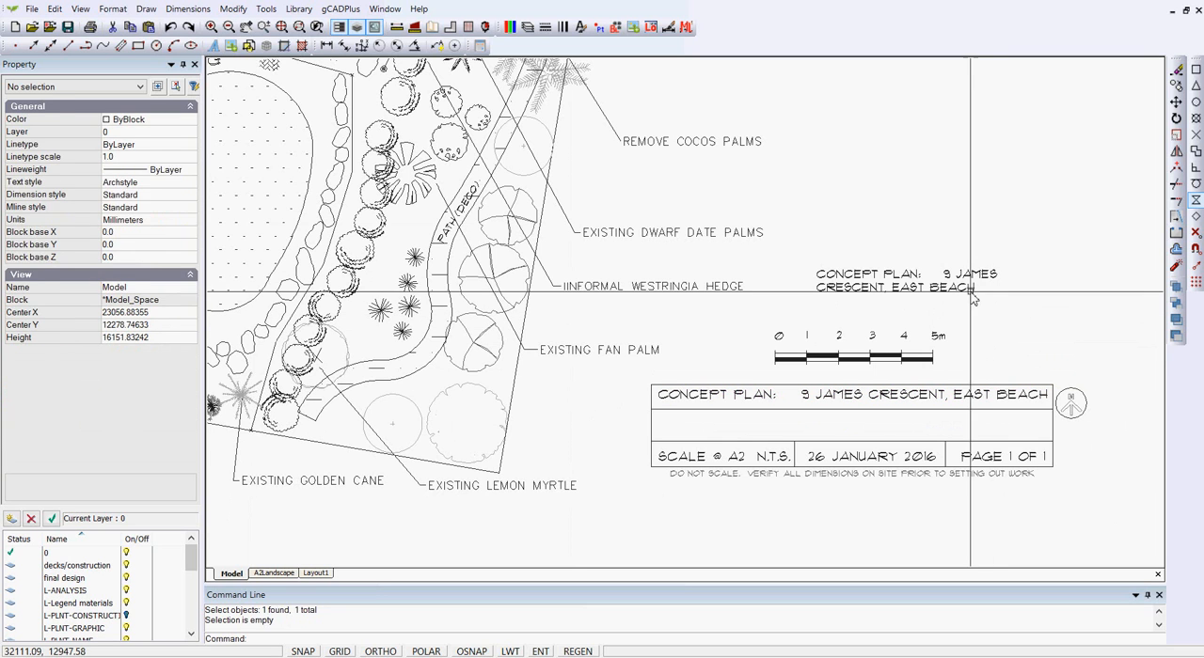
left_click(965, 288)
key("Escape")
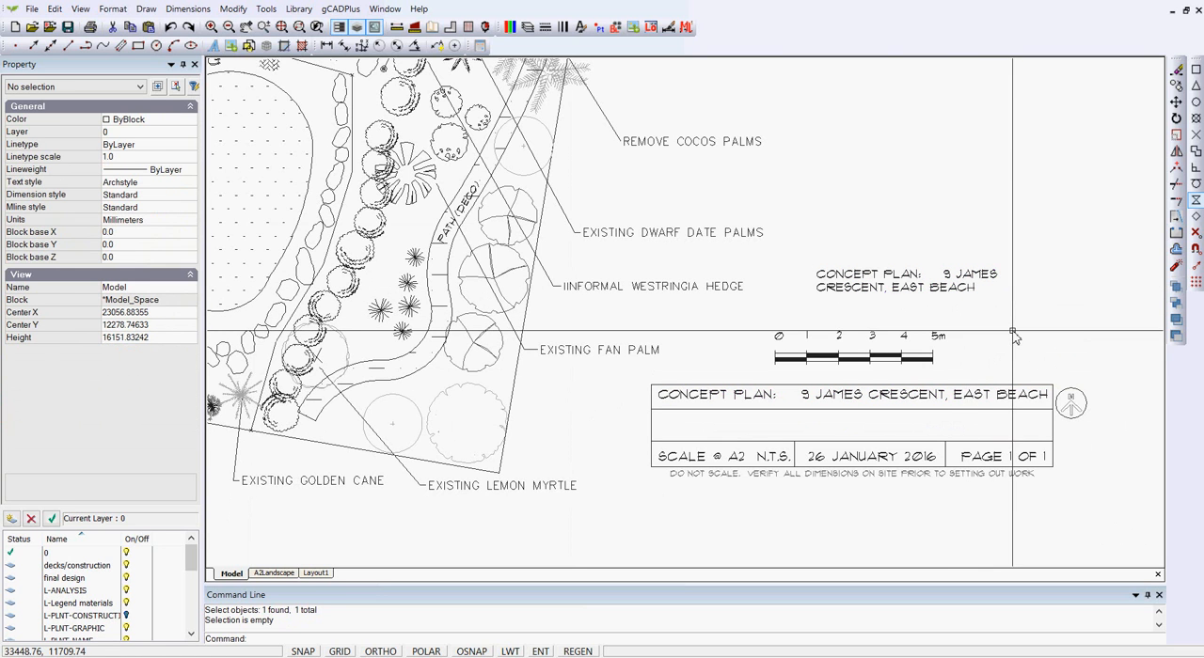
left_click(986, 403)
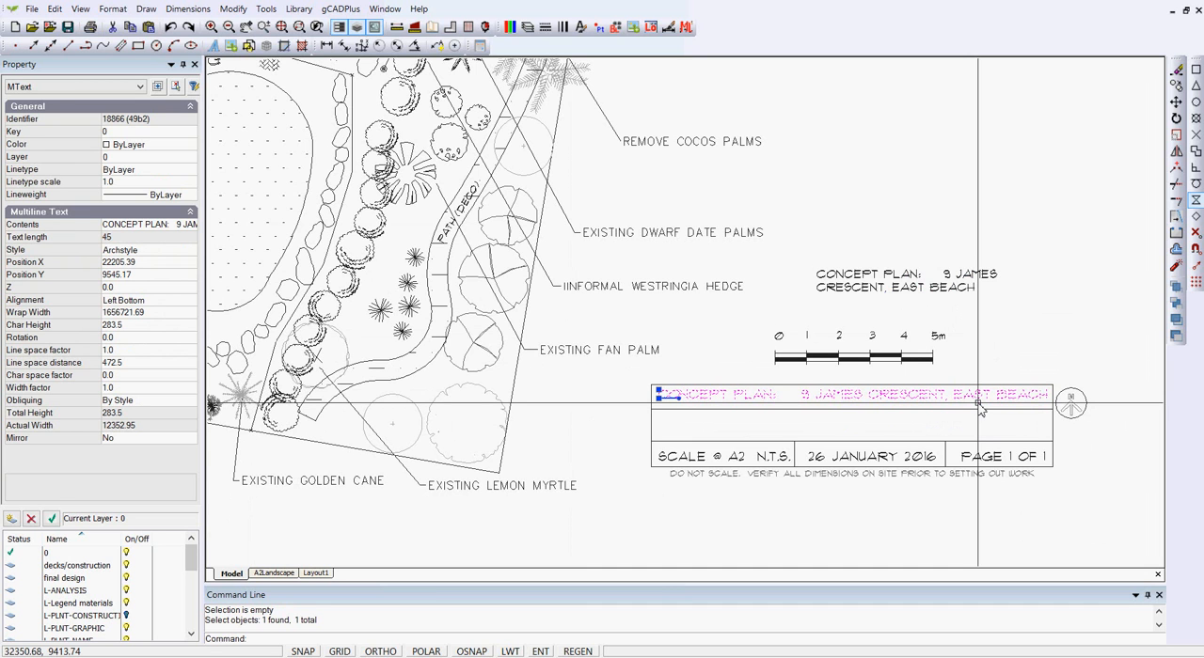
key("Escape")
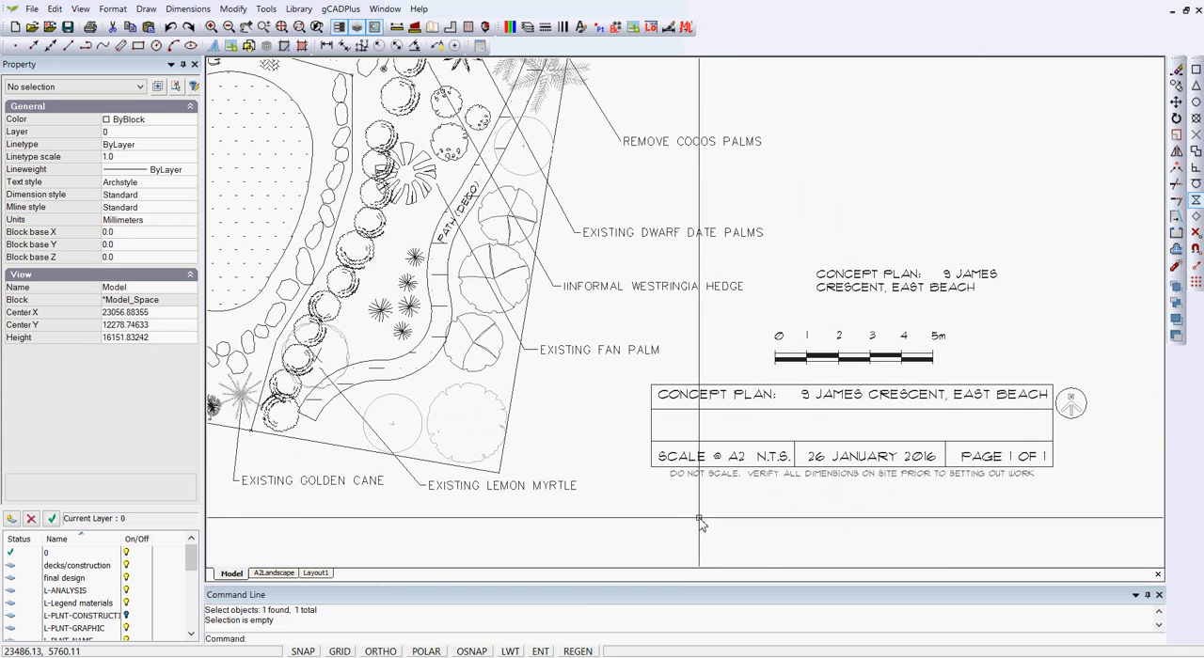
left_click(729, 477)
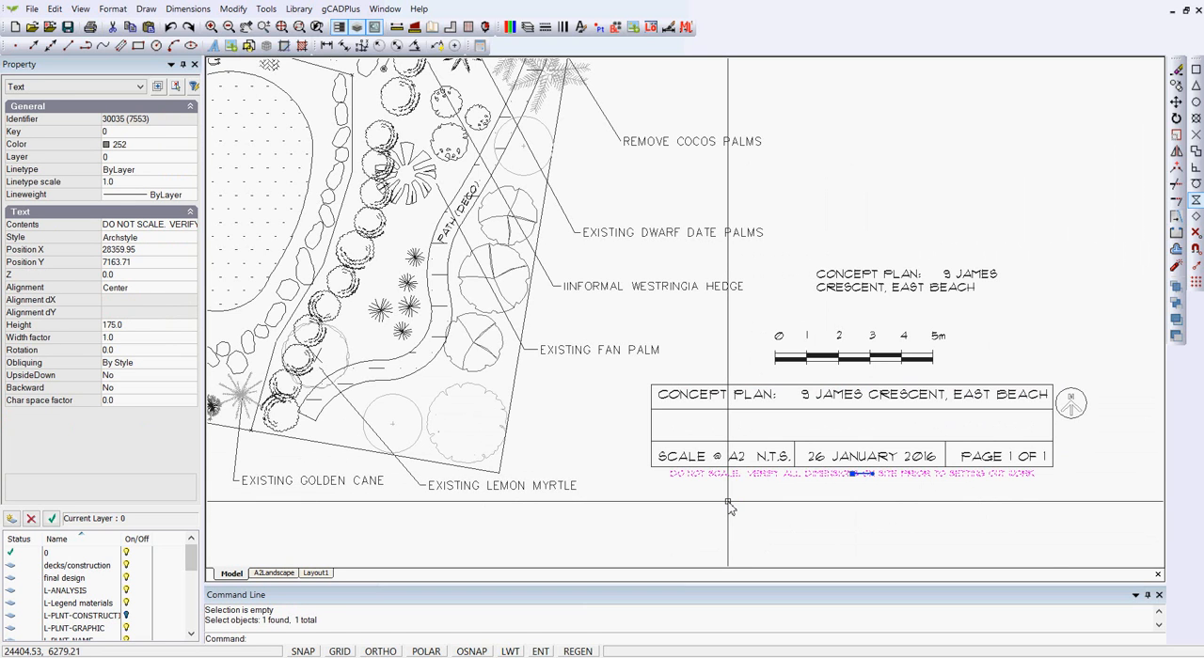
key("Escape")
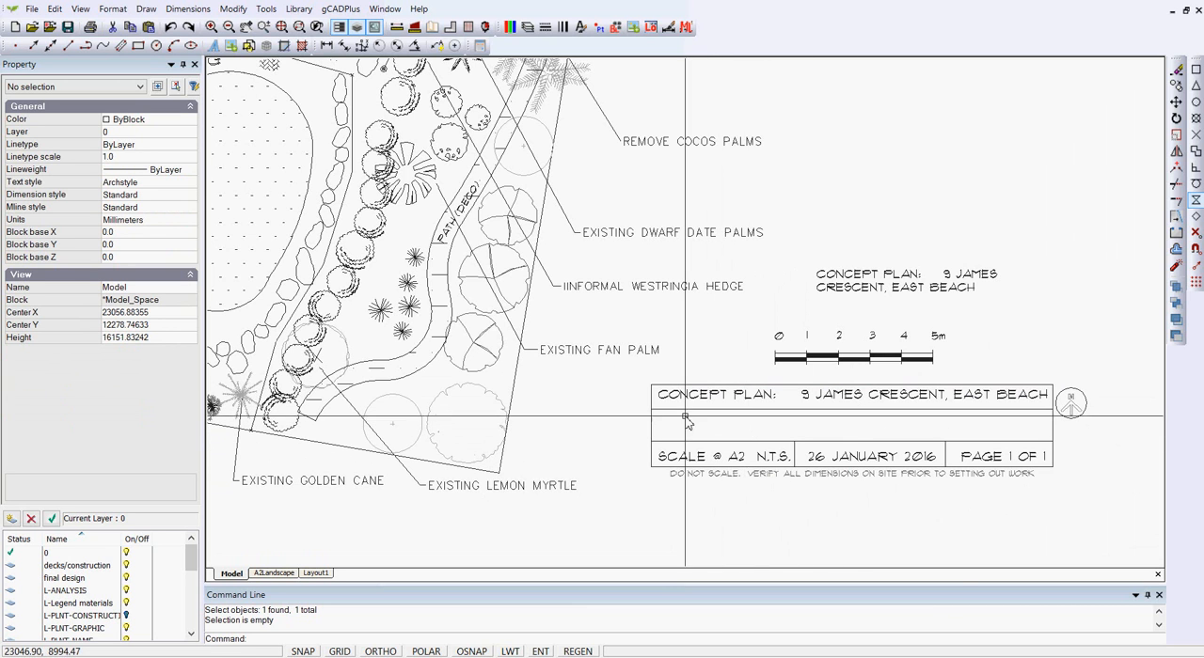
left_click(875, 274)
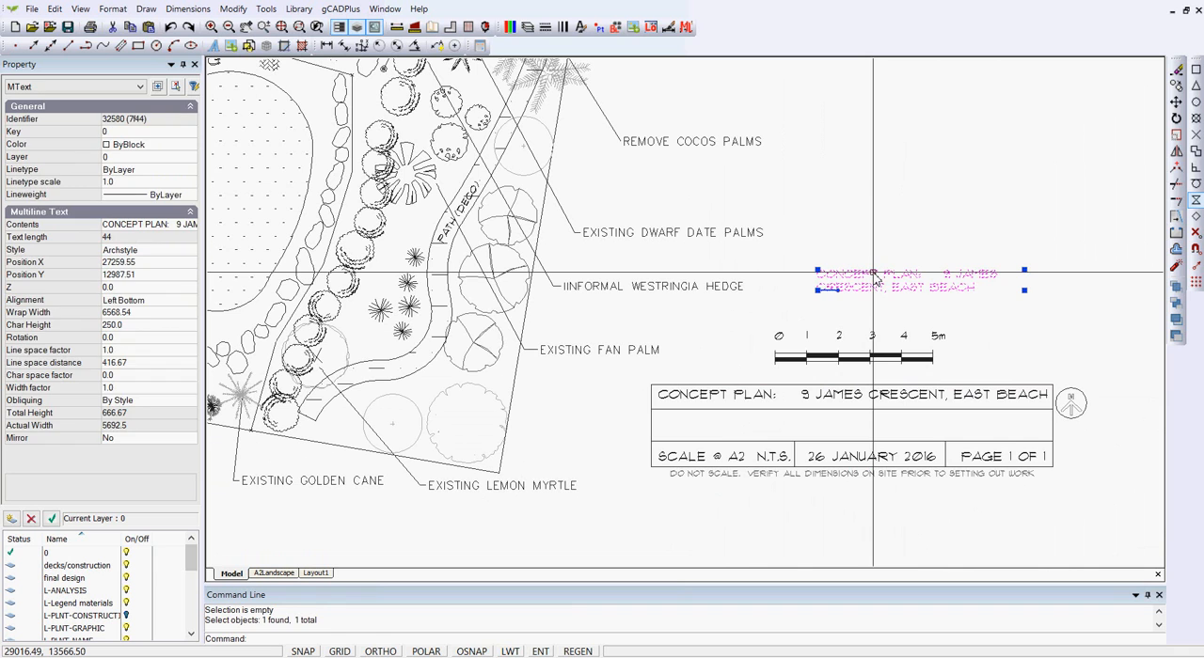
key("Escape")
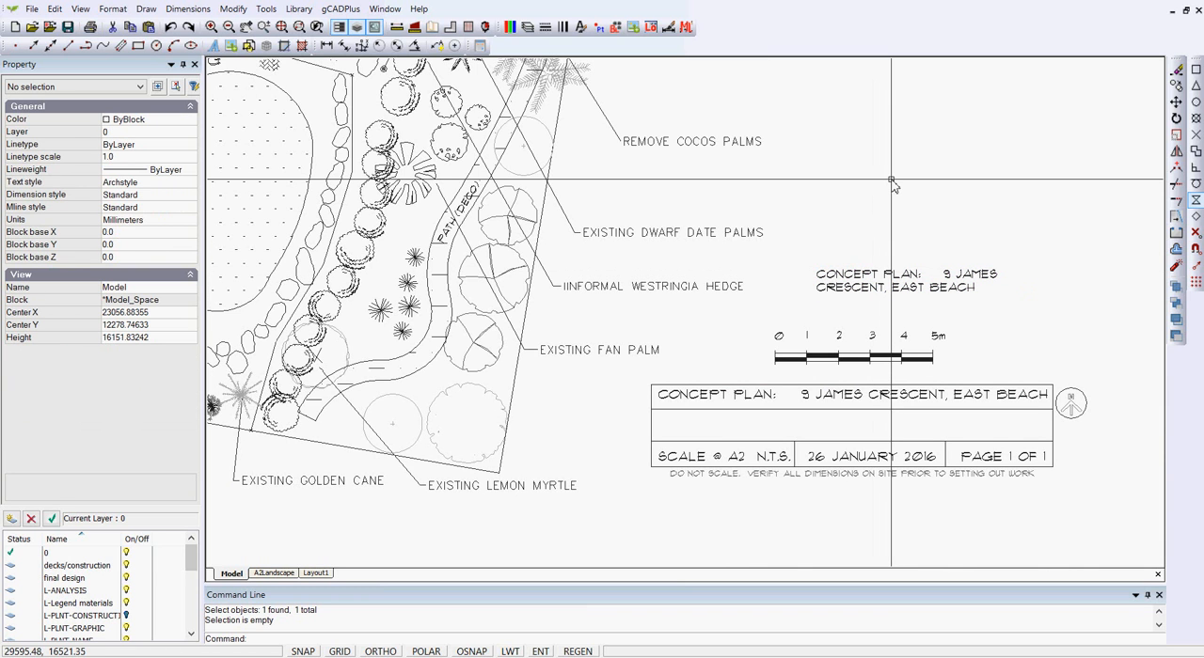